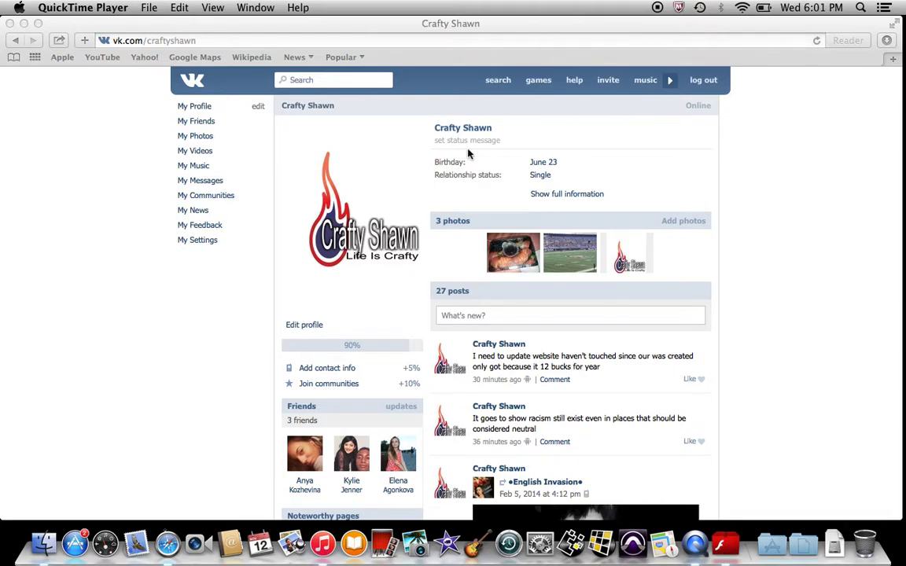
# Open My Communities from the left sidebar to list the account's communities
pyautogui.click(217, 202)
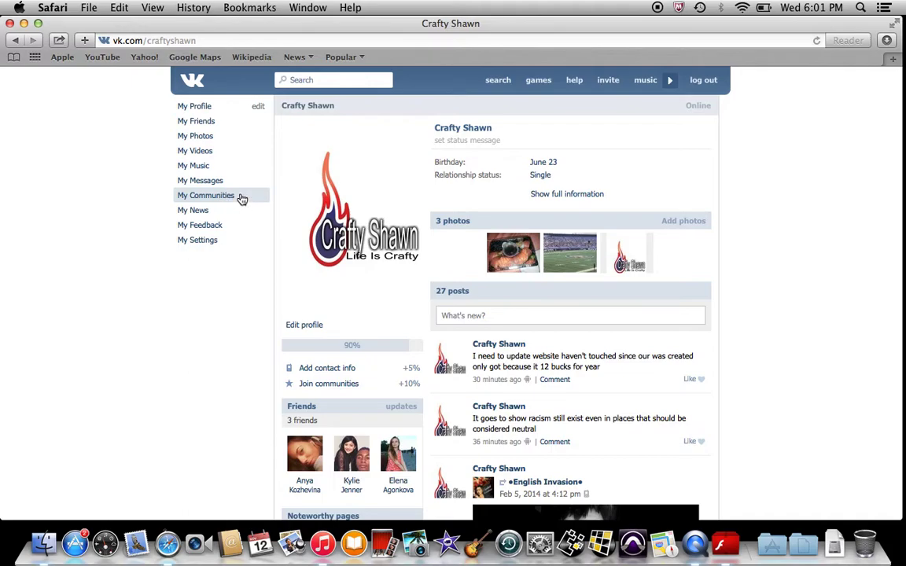
pyautogui.click(224, 196)
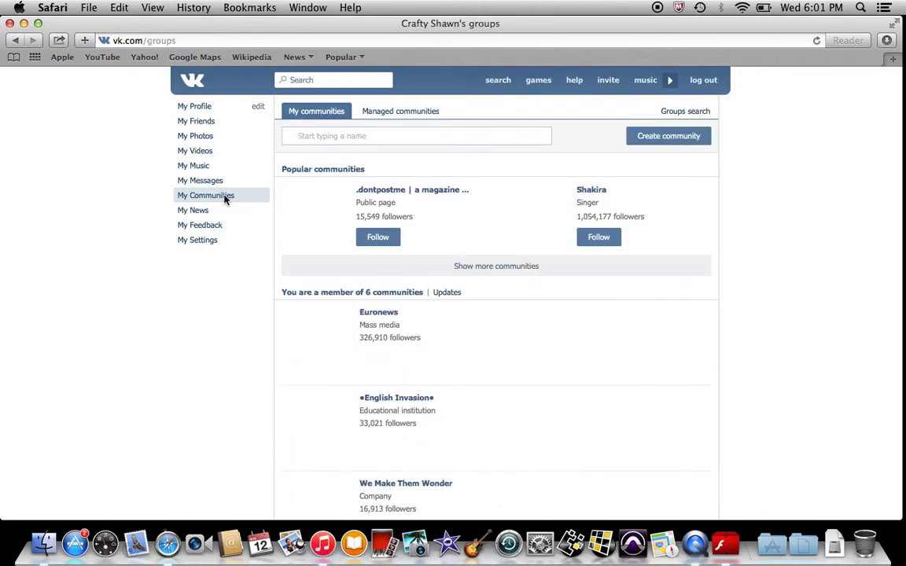
# Start a new community named 'crafty shawn' and make it a public page
pyautogui.click(692, 139)
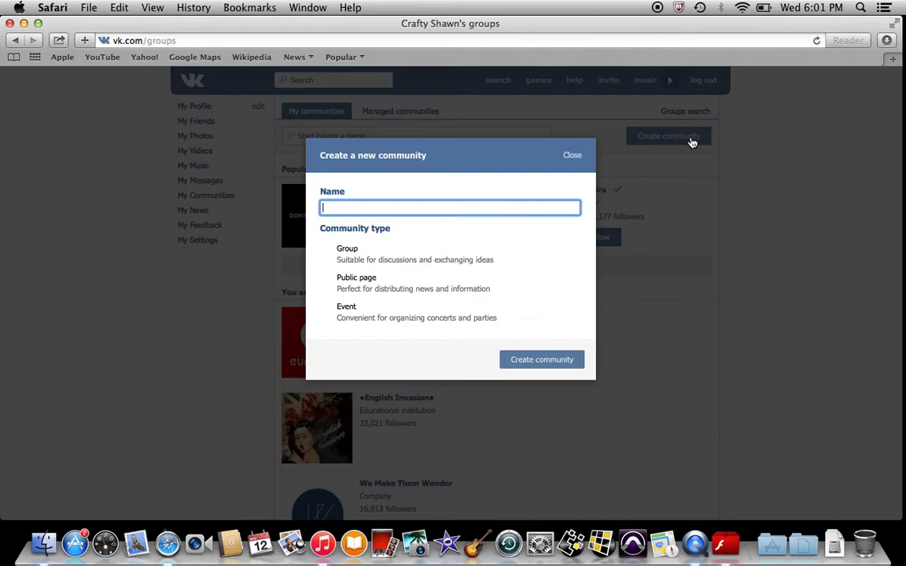
pyautogui.write('crafty shawn')
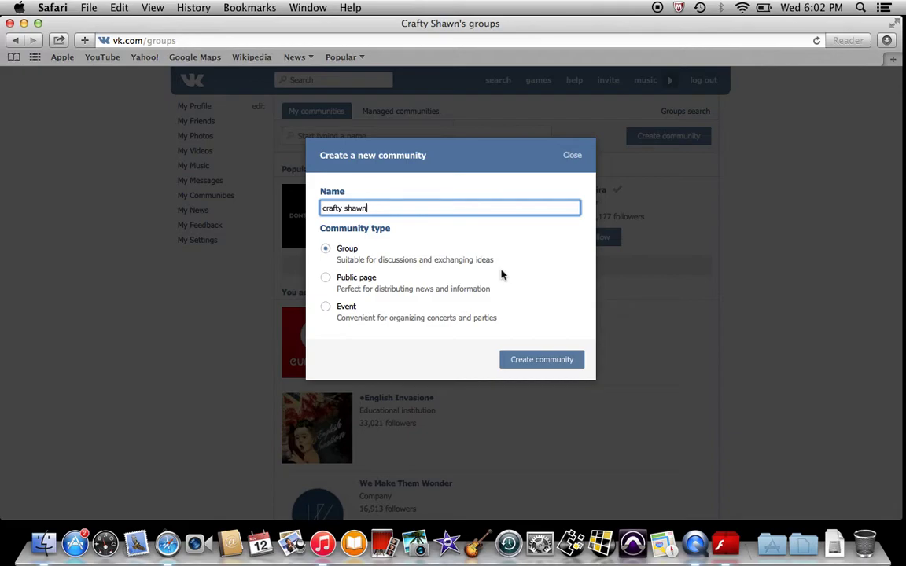
pyautogui.click(326, 278)
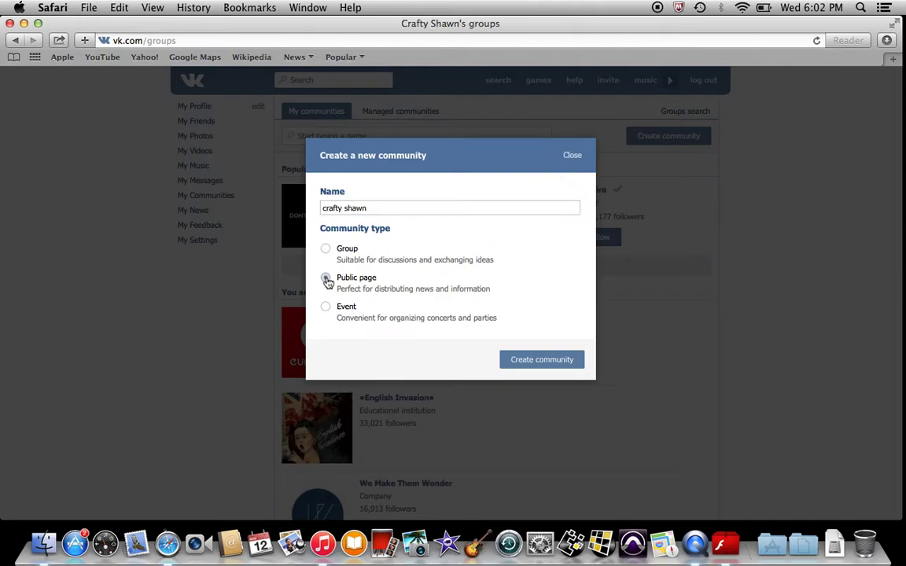
pyautogui.click(554, 363)
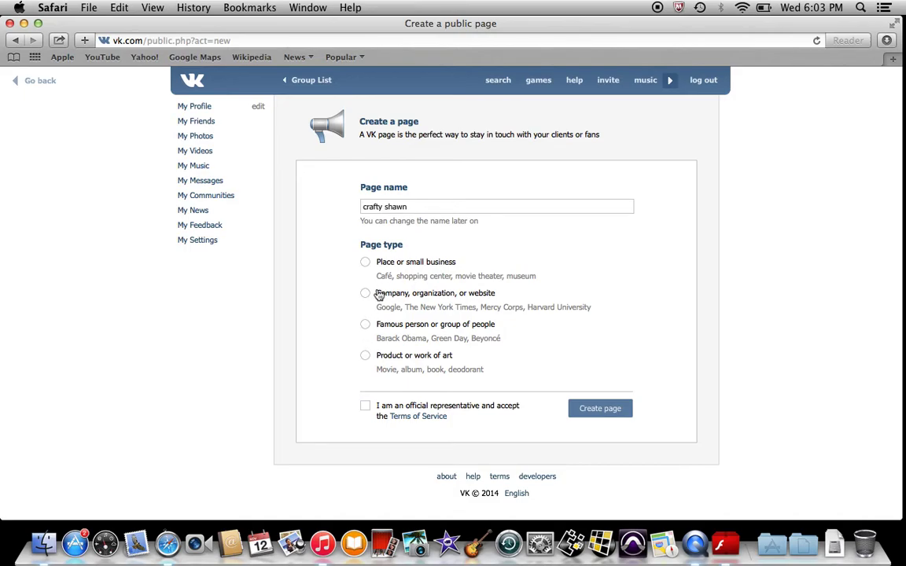
# Create the page as a company, organization or website, confirming you're its official representative
pyautogui.click(366, 296)
pyautogui.click(367, 409)
pyautogui.click(601, 410)
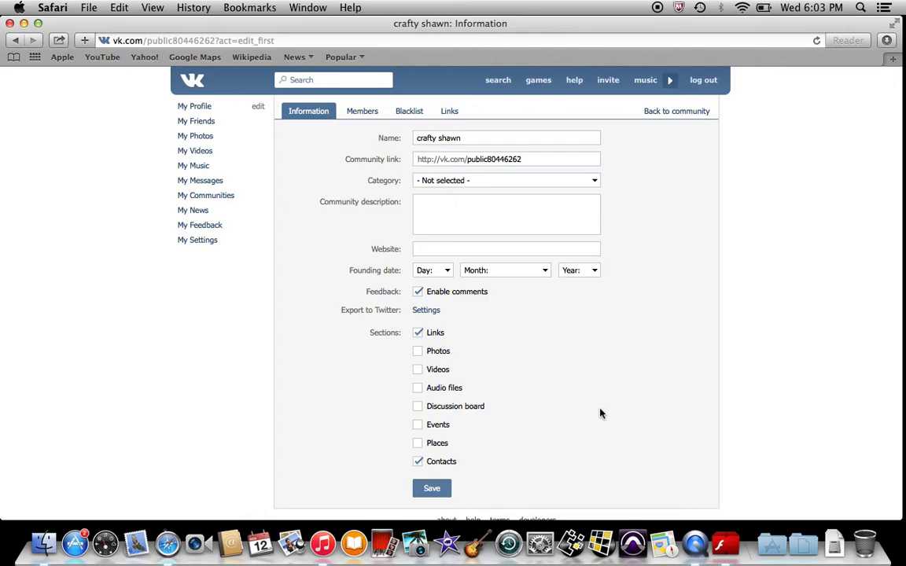
# Set the category to Website and the community link to vk.com/keepitcrafty
pyautogui.click(596, 183)
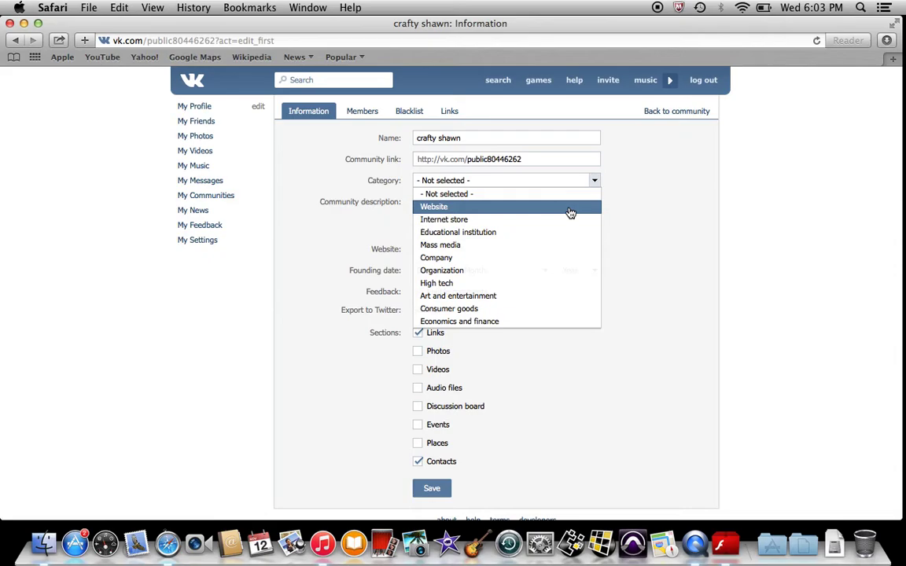
pyautogui.click(571, 208)
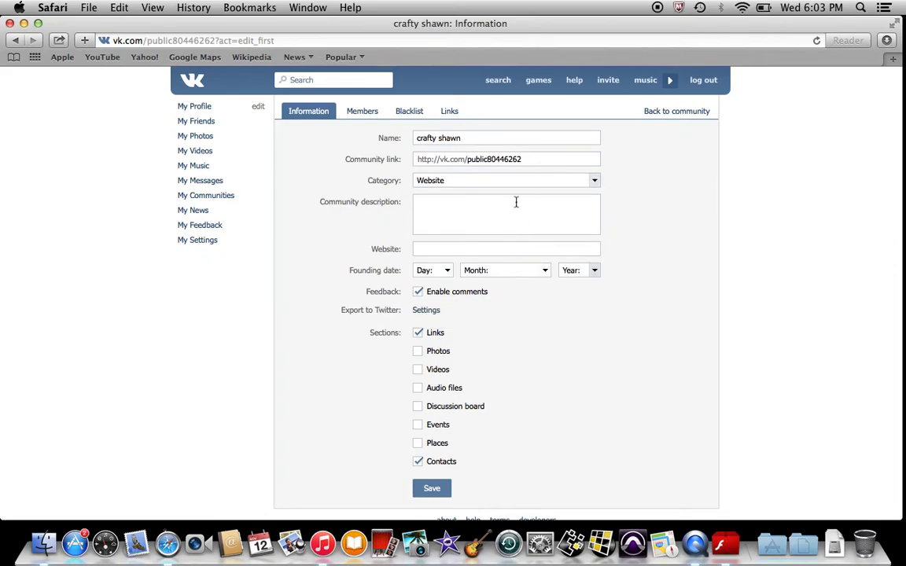
pyautogui.click(534, 158)
pyautogui.write('=')
pyautogui.press('BackSpace')
pyautogui.press('BackSpace')
pyautogui.press('BackSpace')
pyautogui.press('BackSpace')
pyautogui.press('BackSpace')
pyautogui.press('BackSpace')
pyautogui.press('BackSpace')
pyautogui.press('BackSpace')
pyautogui.press('BackSpace')
pyautogui.press('BackSpace')
pyautogui.press('BackSpace')
pyautogui.press('BackSpace')
pyautogui.press('BackSpace')
pyautogui.press('BackSpace')
pyautogui.press('BackSpace')
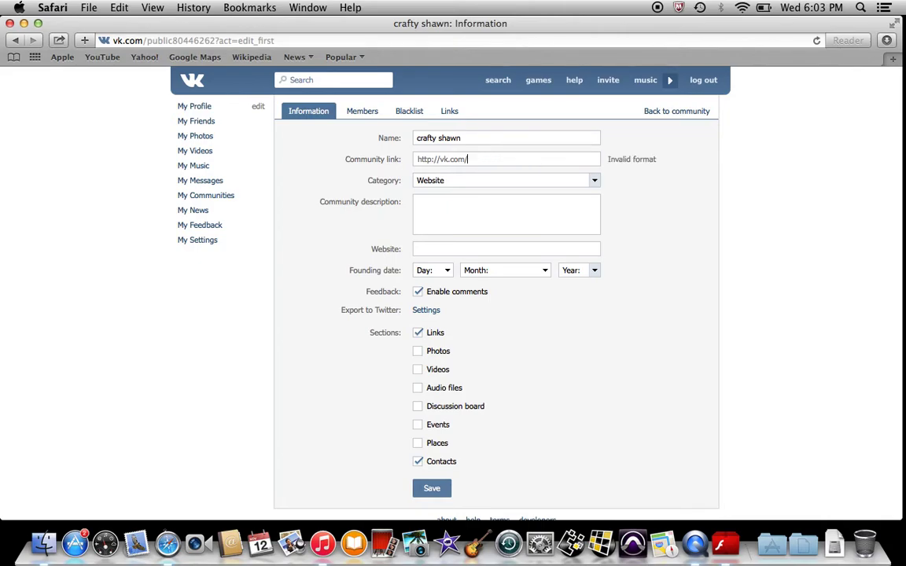
pyautogui.write('keepitcrafty')
pyautogui.click(488, 250)
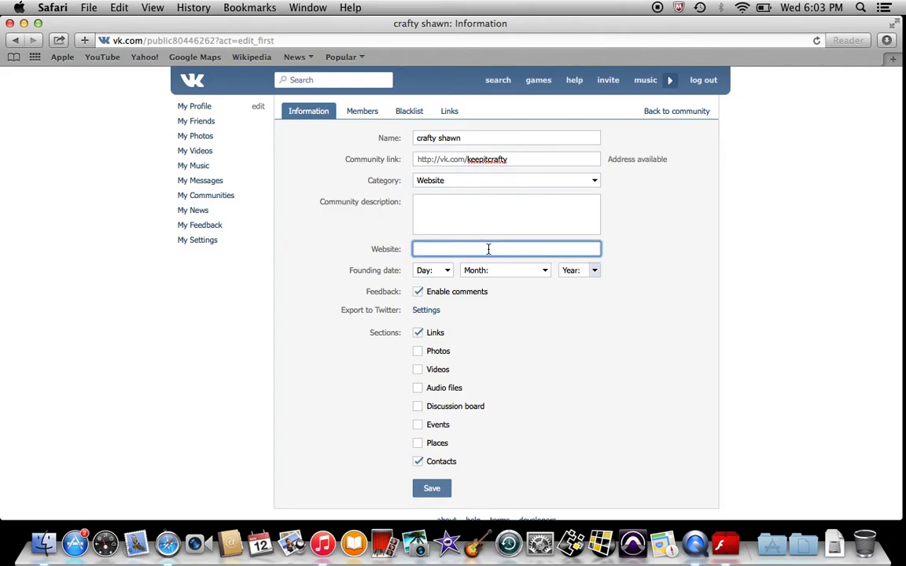
pyautogui.write('www.craftyshawn.o')
pyautogui.write('om')
pyautogui.click(445, 270)
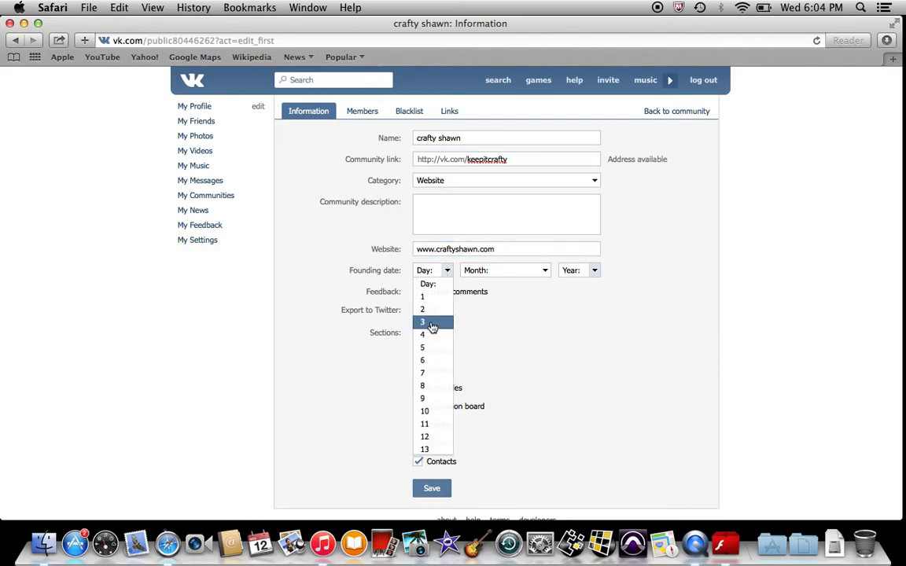
pyautogui.click(432, 373)
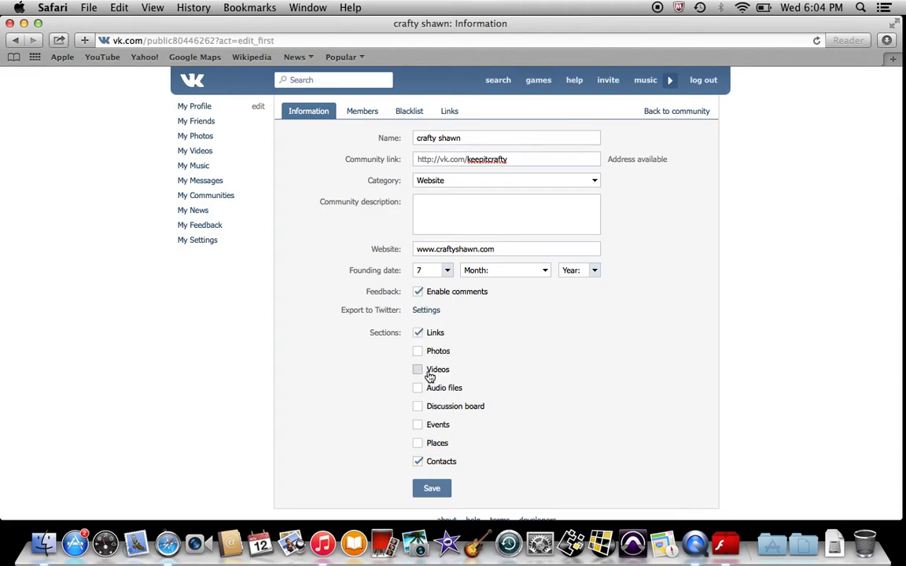
pyautogui.click(544, 270)
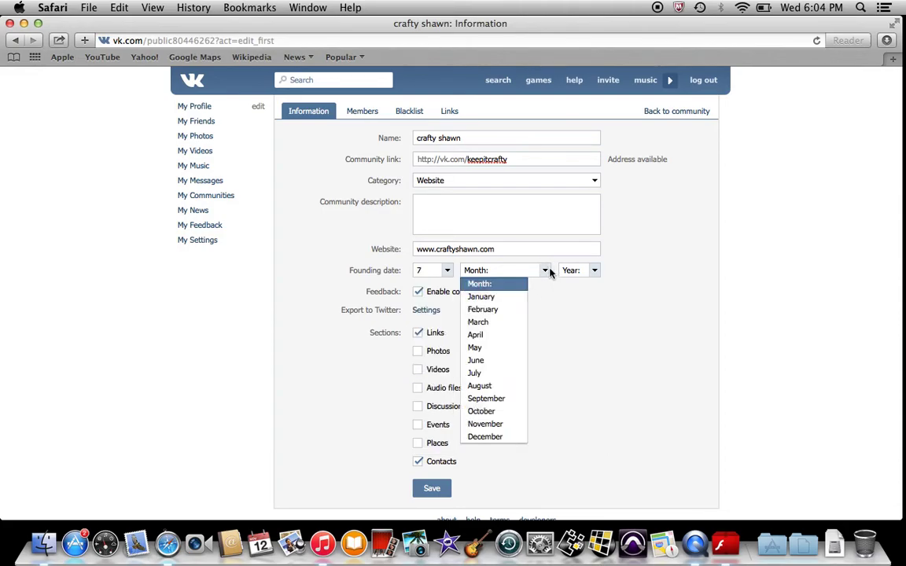
pyautogui.click(502, 363)
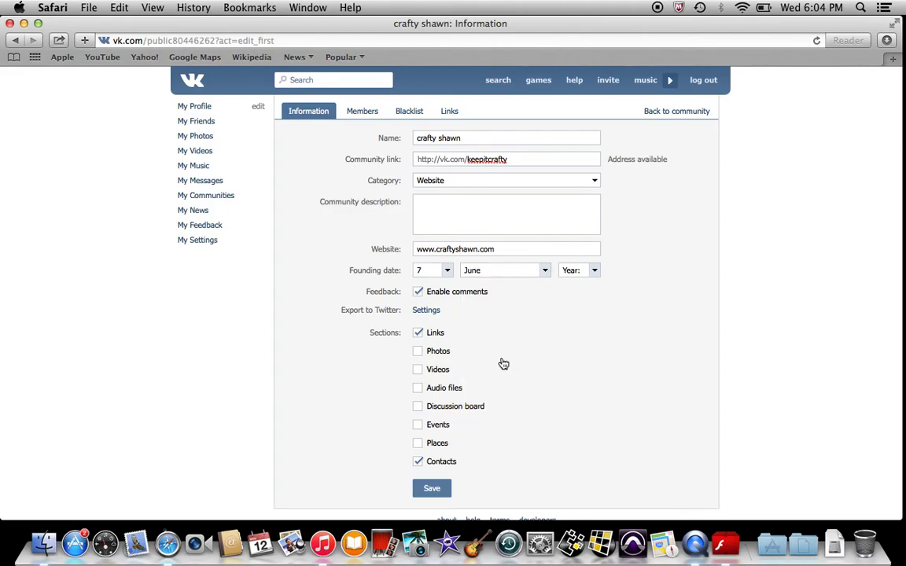
pyautogui.click(595, 270)
pyautogui.click(586, 295)
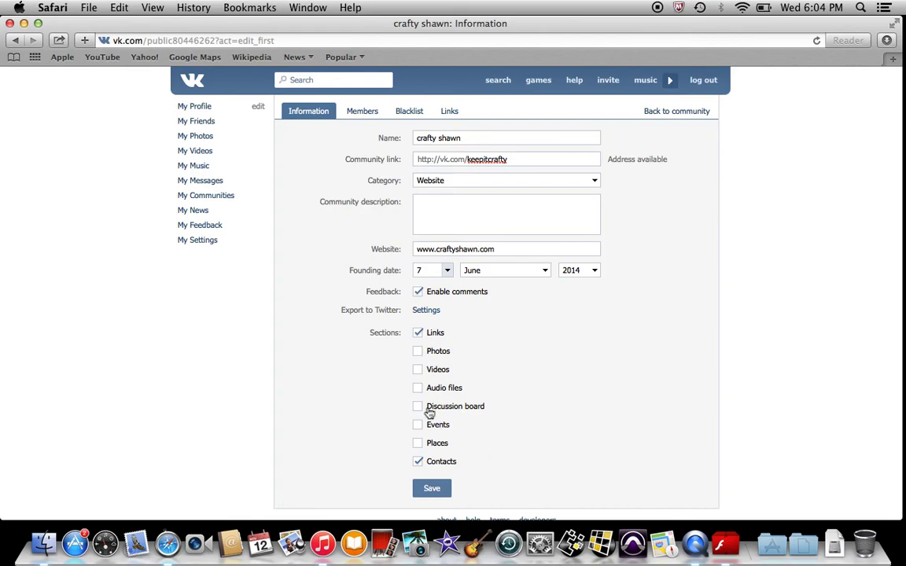
# Enable the Videos, Discussion board and Events sections and save the information settings
pyautogui.click(417, 369)
pyautogui.click(418, 407)
pyautogui.click(418, 425)
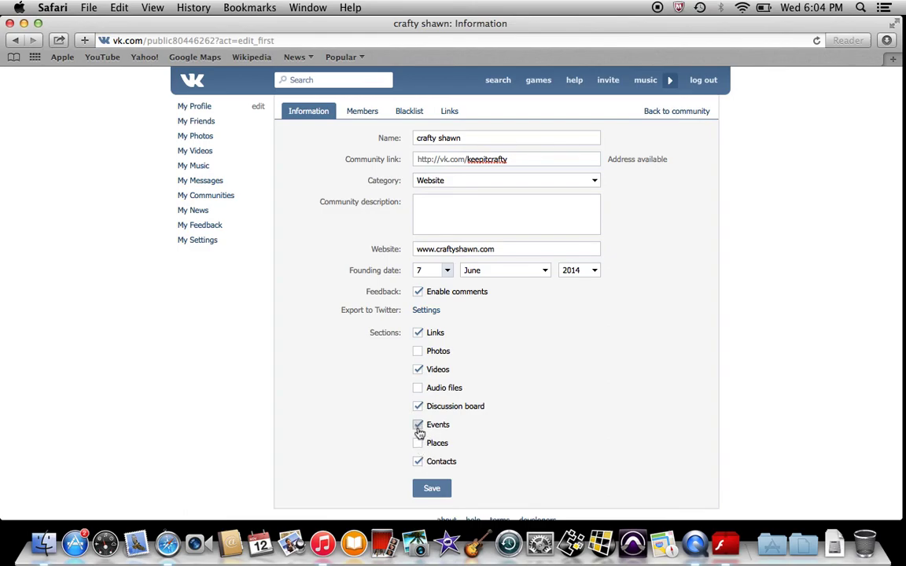
pyautogui.click(432, 497)
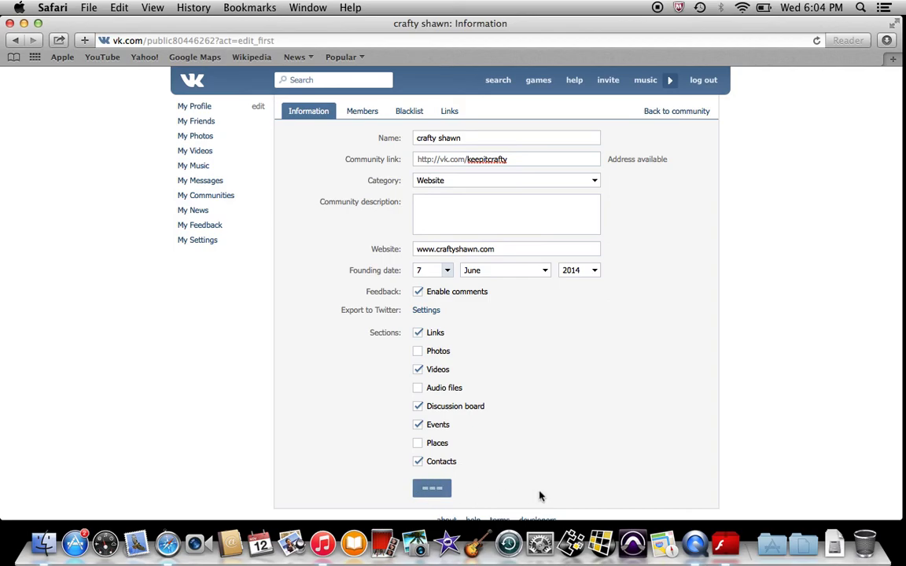